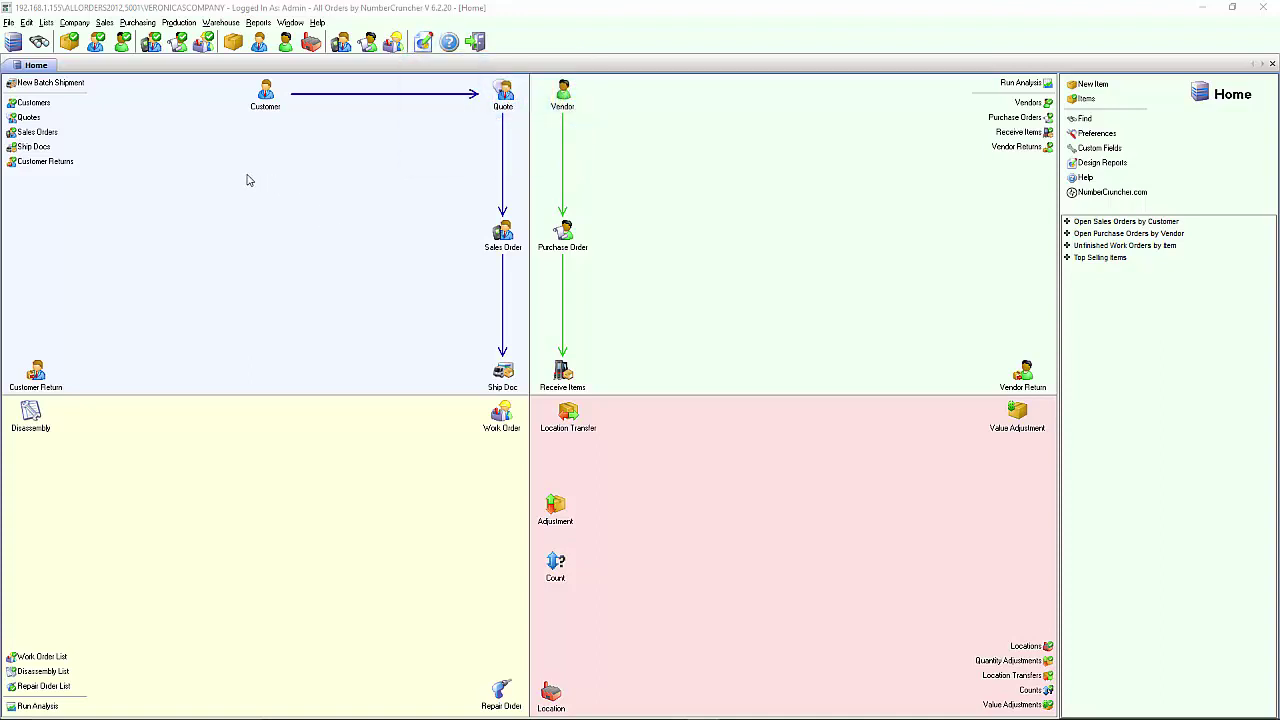
Turn on Enable email picker in the Sales Orders Advanced company preferences and save
{"action": "left_click", "coordinate": [75, 22]}
{"action": "left_click", "coordinate": [126, 96]}
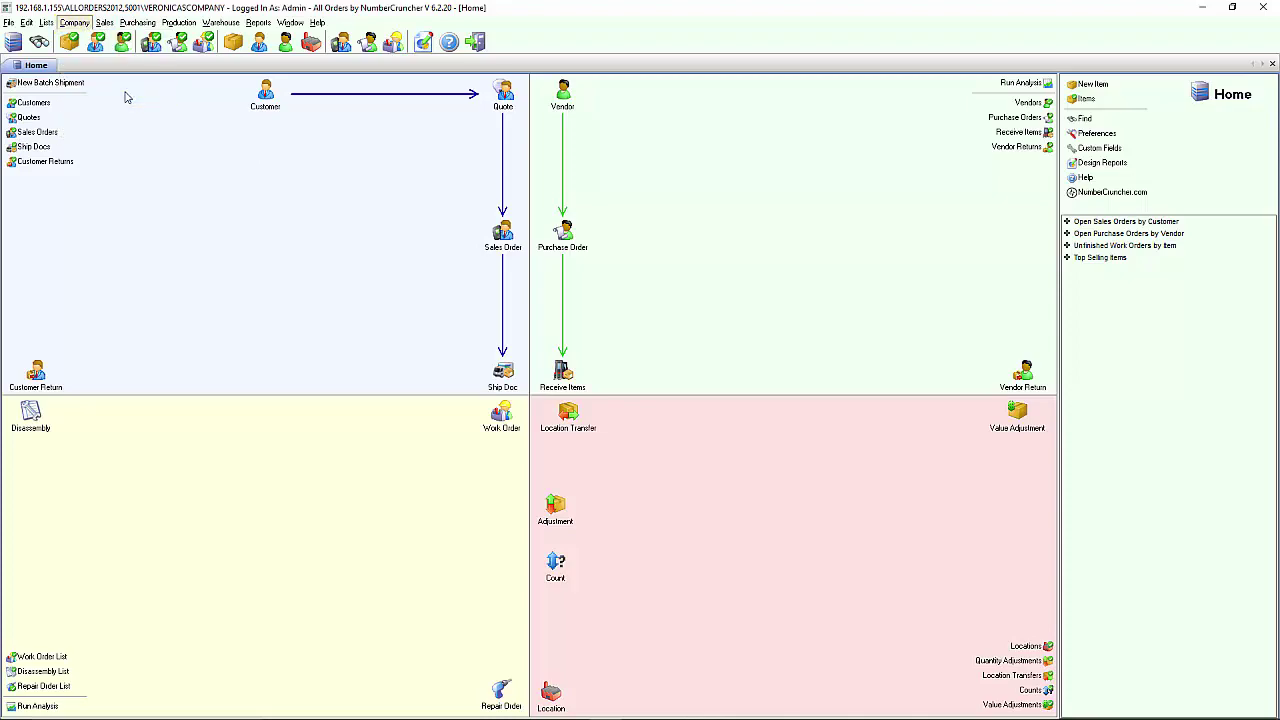
{"action": "left_click", "coordinate": [428, 202]}
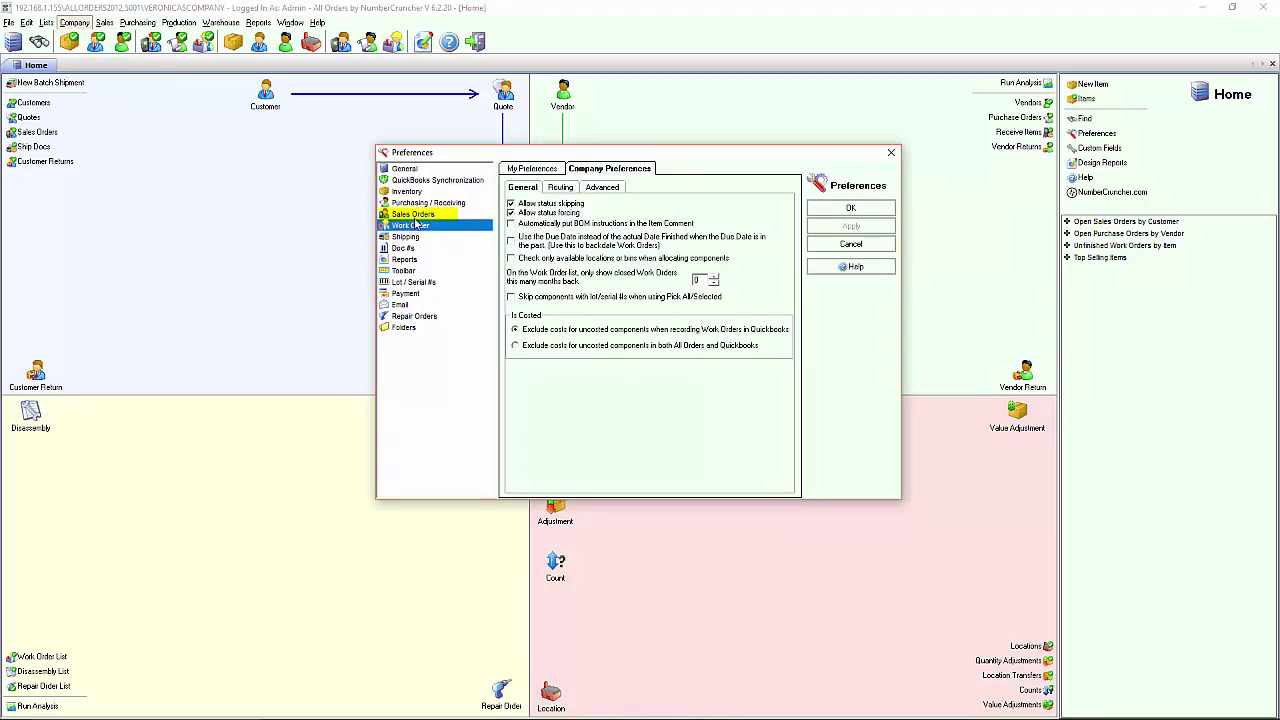
{"action": "left_click", "coordinate": [412, 214]}
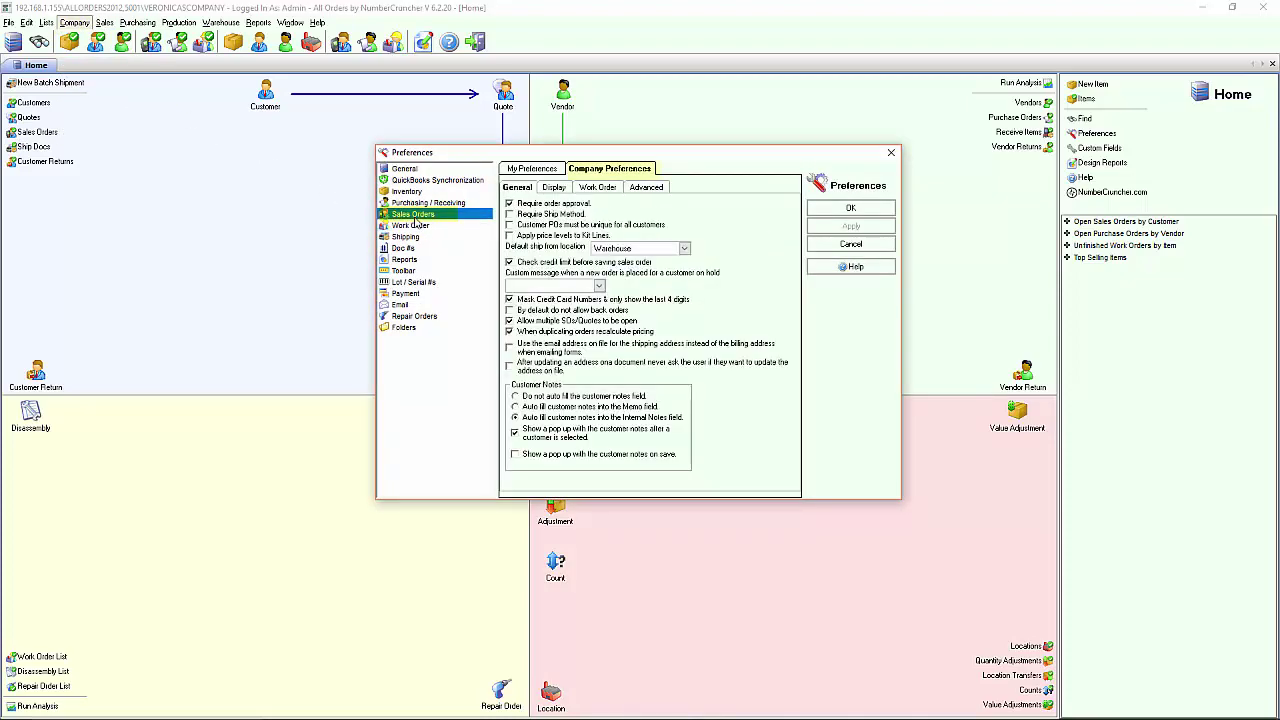
{"action": "left_click", "coordinate": [648, 188]}
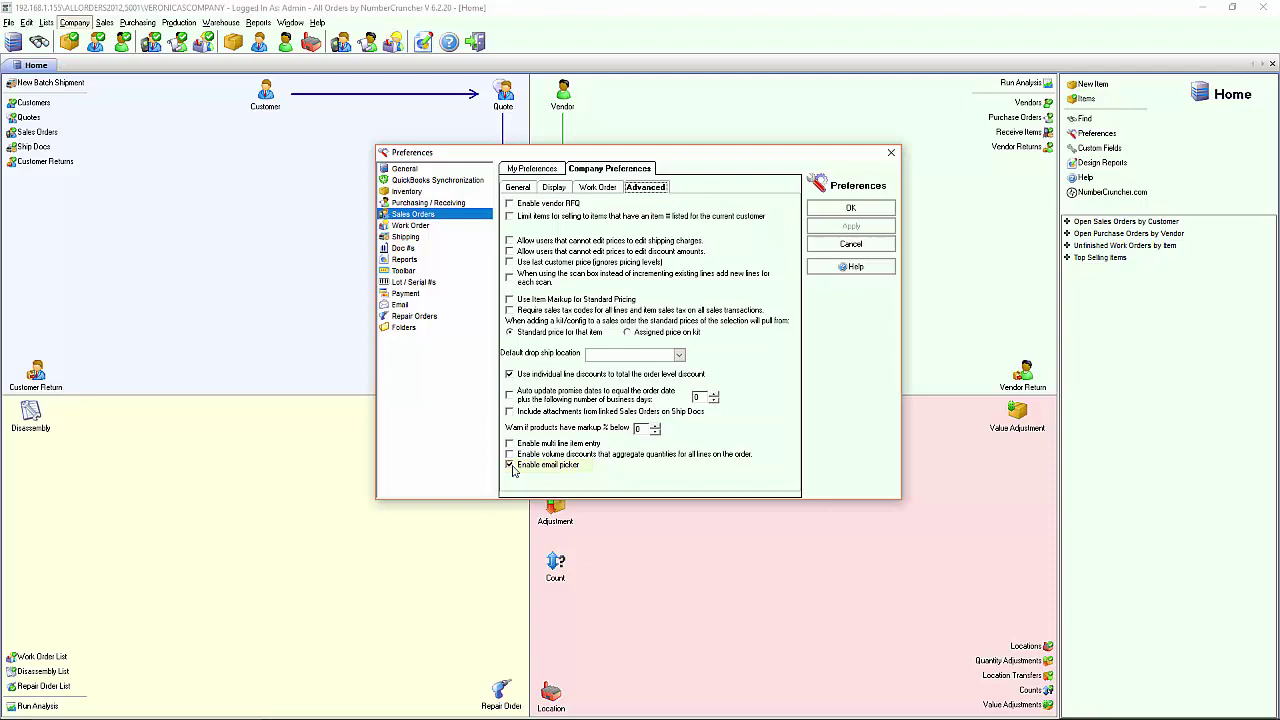
{"action": "left_click", "coordinate": [851, 209]}
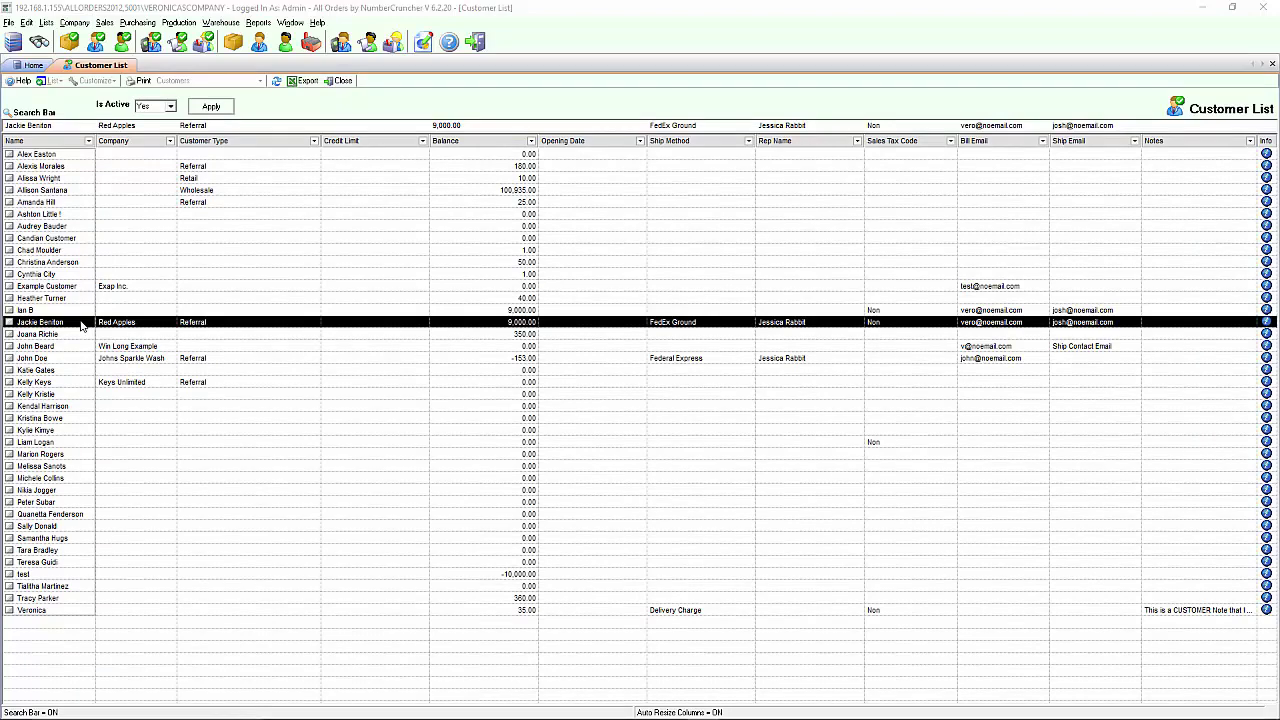
Open the Red Apples customer record and review its Billing Info, Shipping Info and Contacts
{"action": "double_click", "coordinate": [81, 323]}
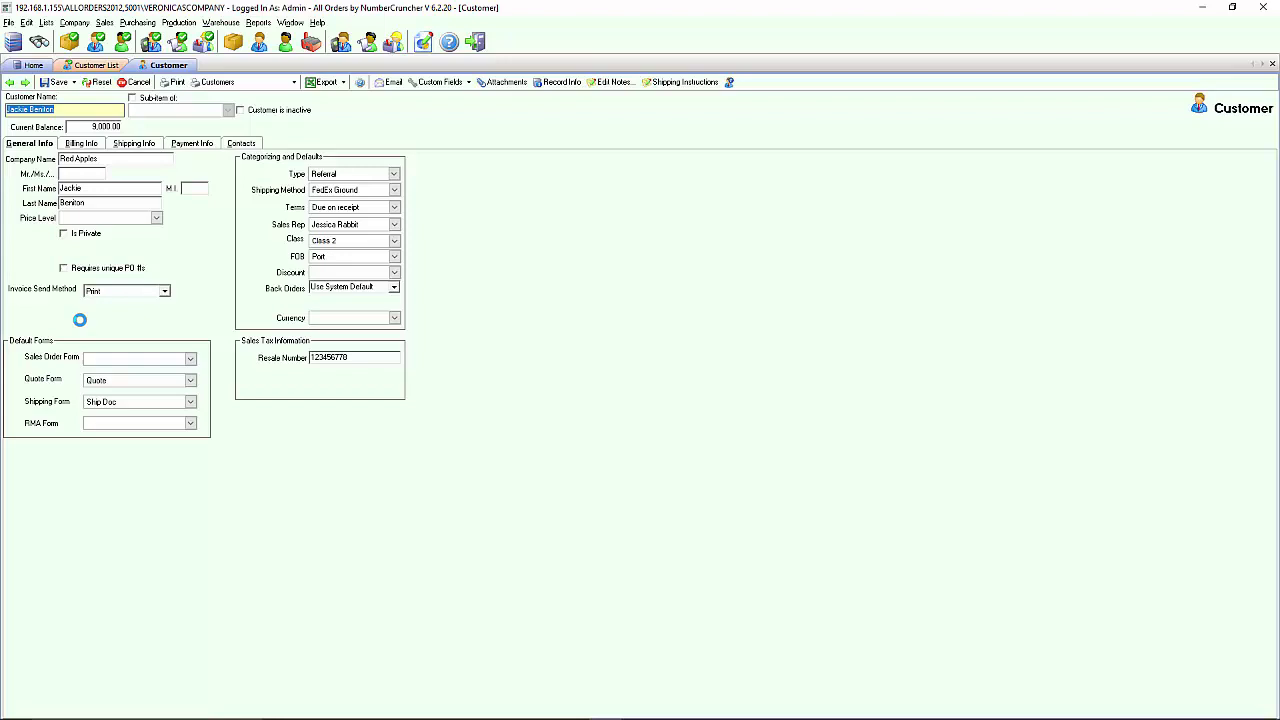
{"action": "left_click", "coordinate": [91, 146]}
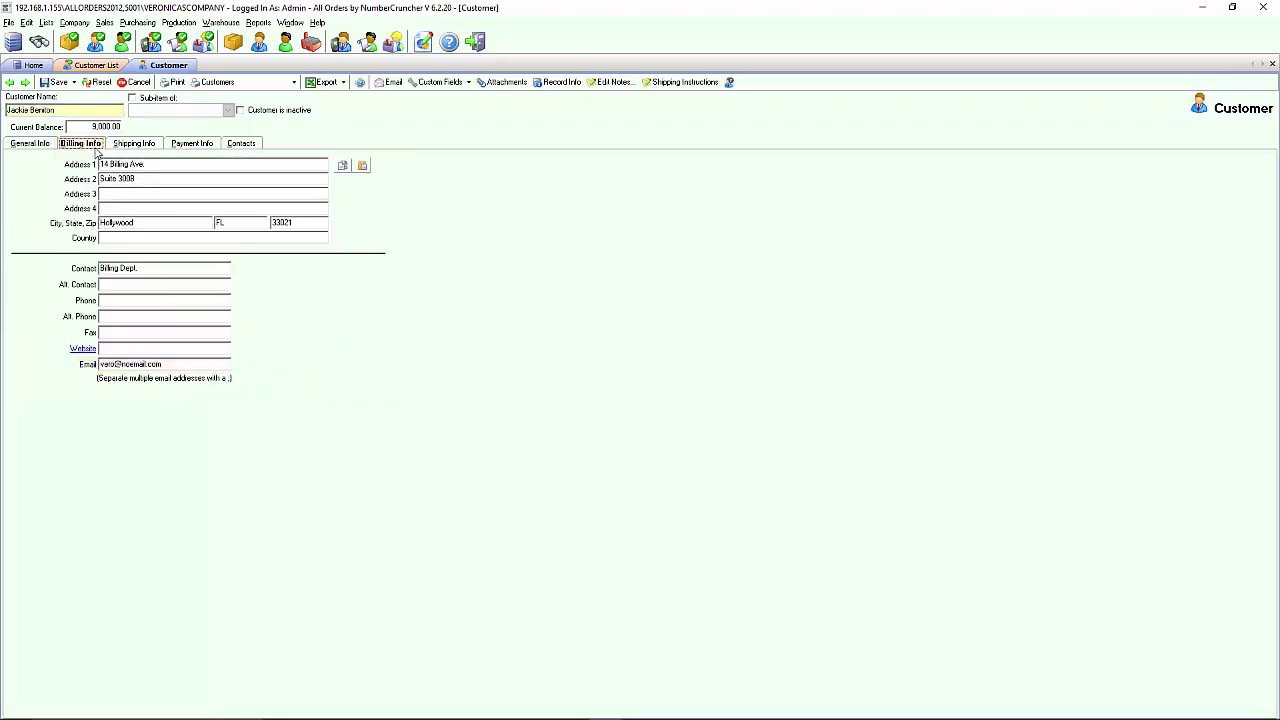
{"action": "left_click", "coordinate": [135, 148]}
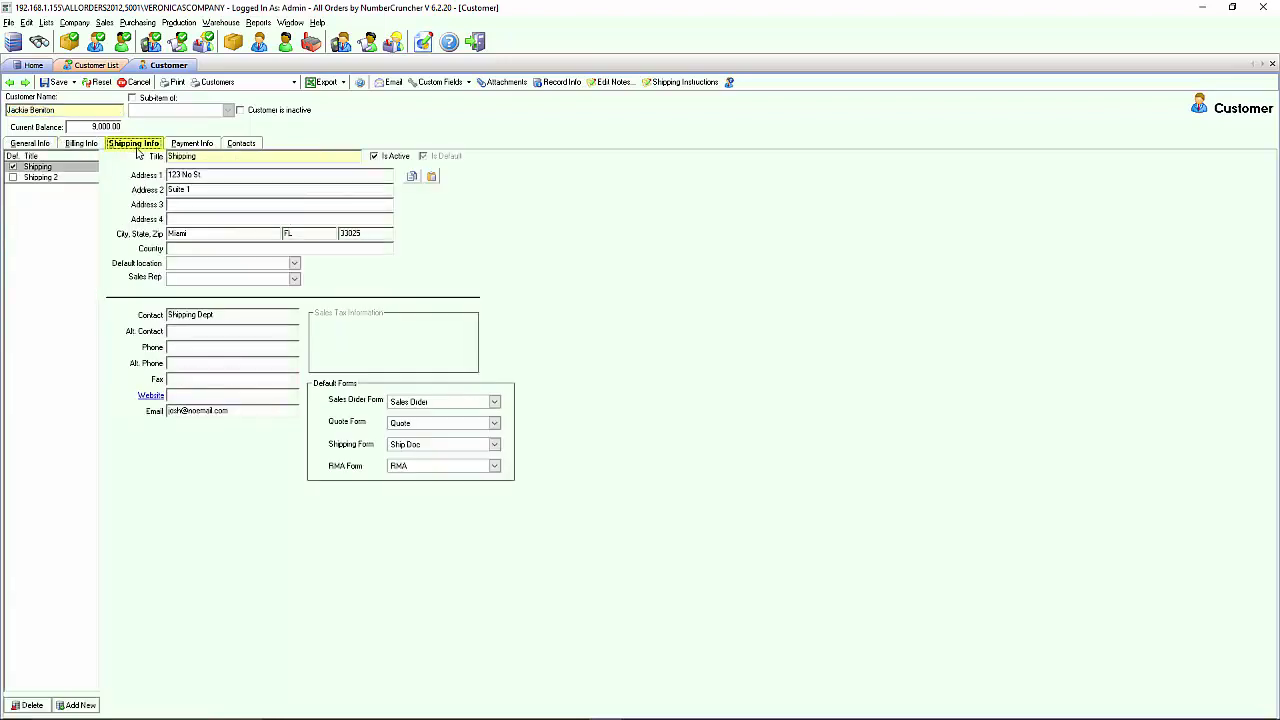
{"action": "left_click", "coordinate": [240, 147]}
{"action": "left_click", "coordinate": [133, 145]}
{"action": "left_click", "coordinate": [240, 149]}
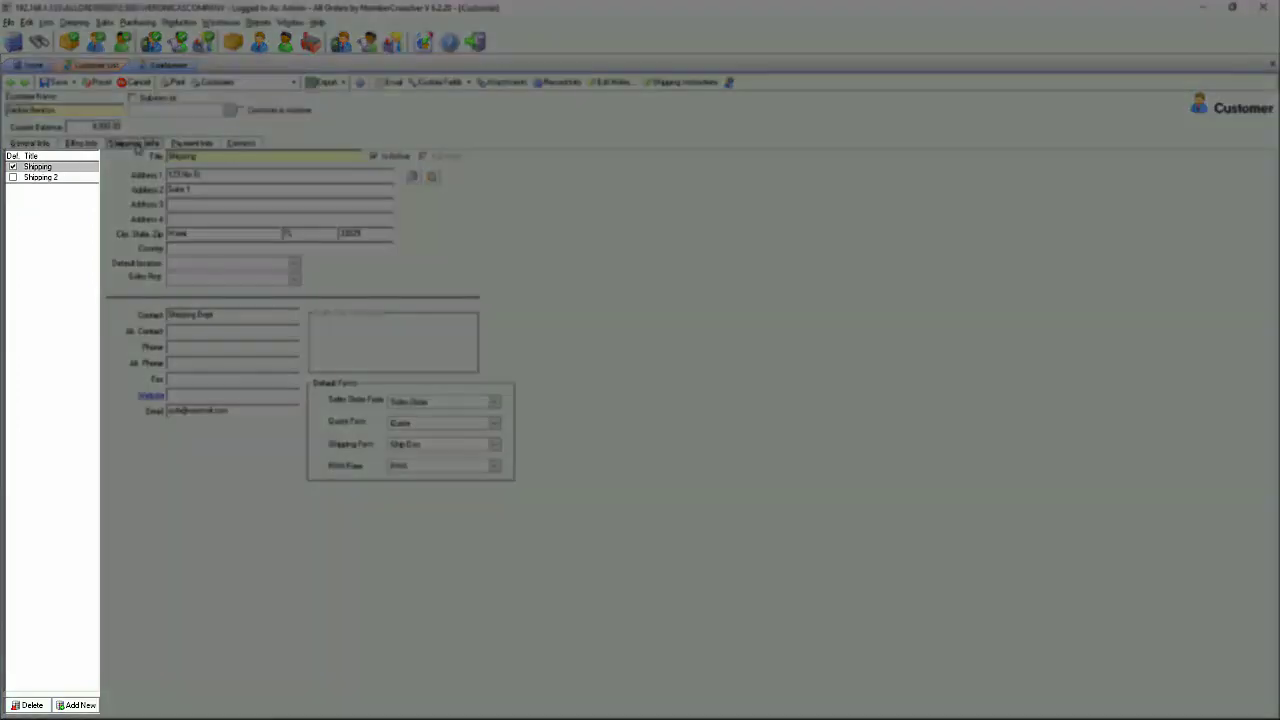
{"action": "left_click", "coordinate": [239, 147]}
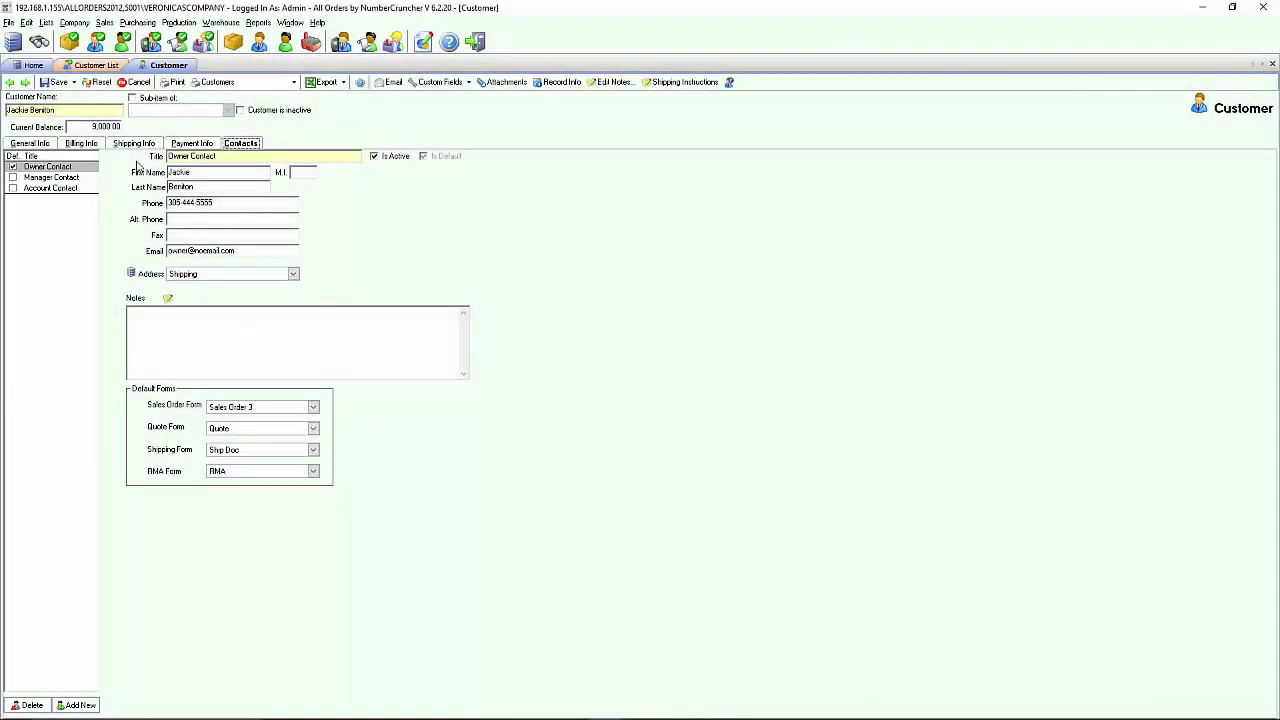
{"action": "left_click", "coordinate": [141, 149]}
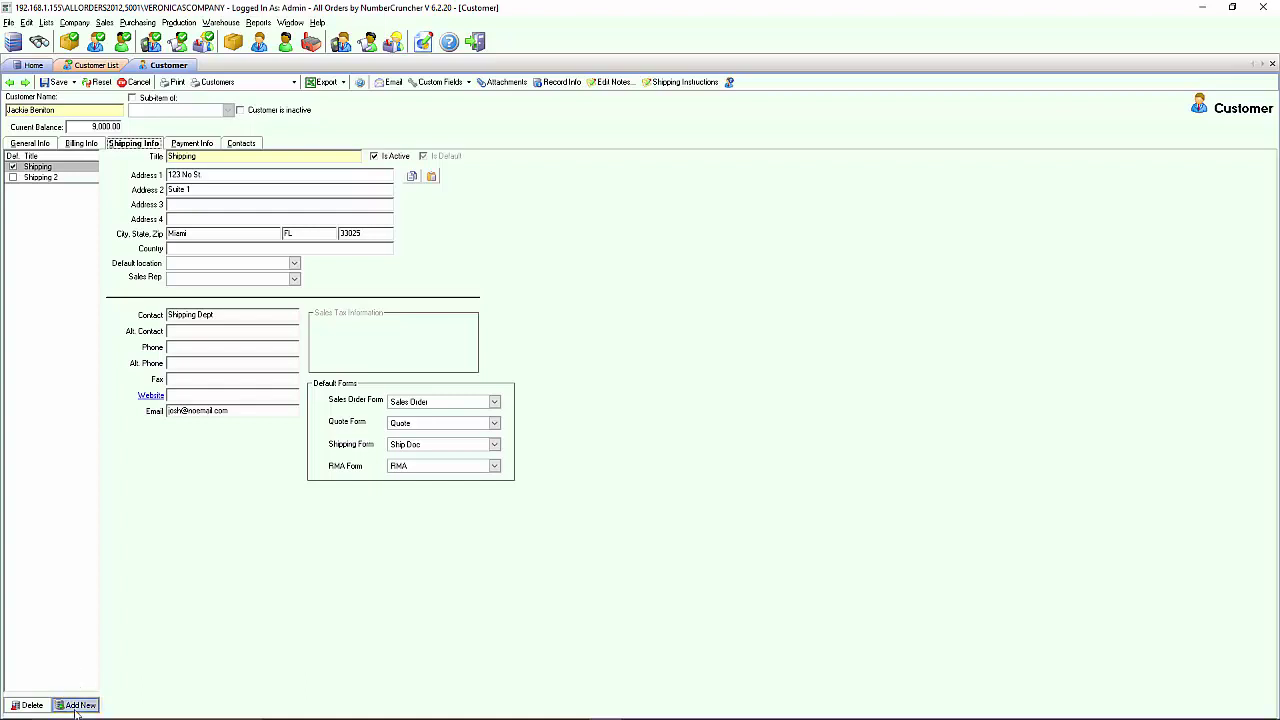
Compare Default Forms between the customer's Contacts and Shipping Info tabs
{"action": "left_click", "coordinate": [257, 145]}
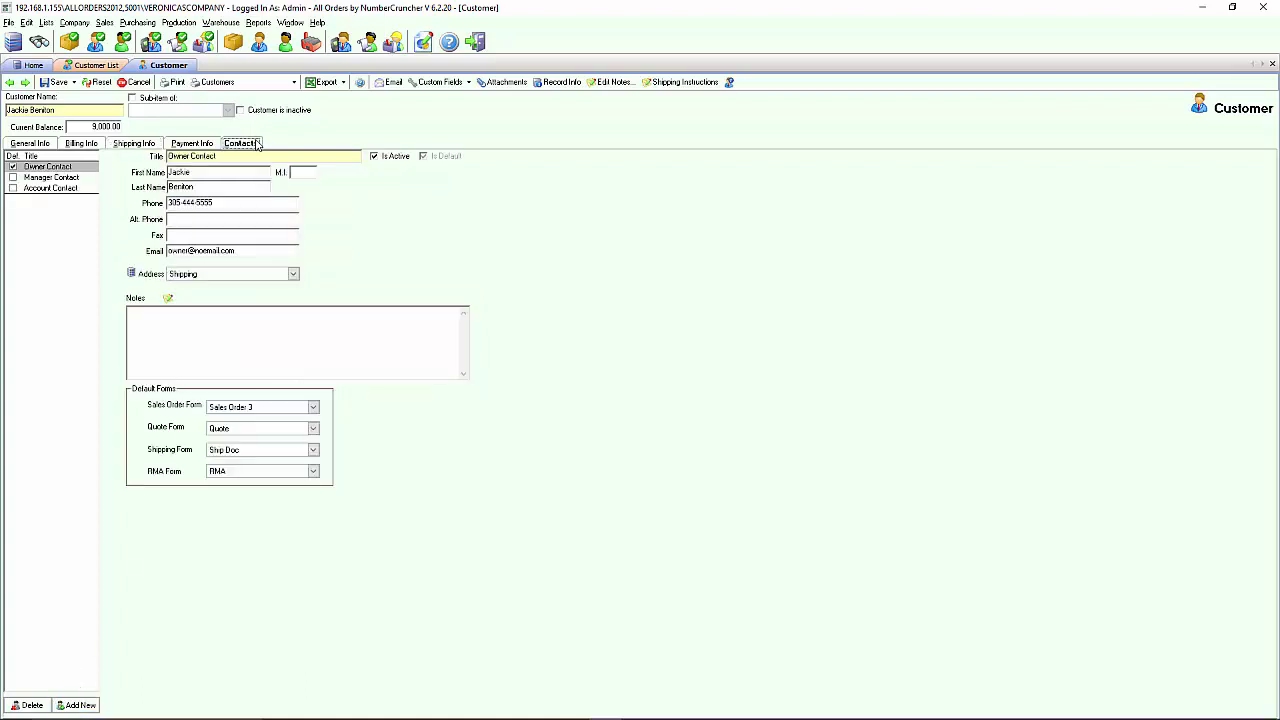
{"action": "left_click", "coordinate": [80, 706]}
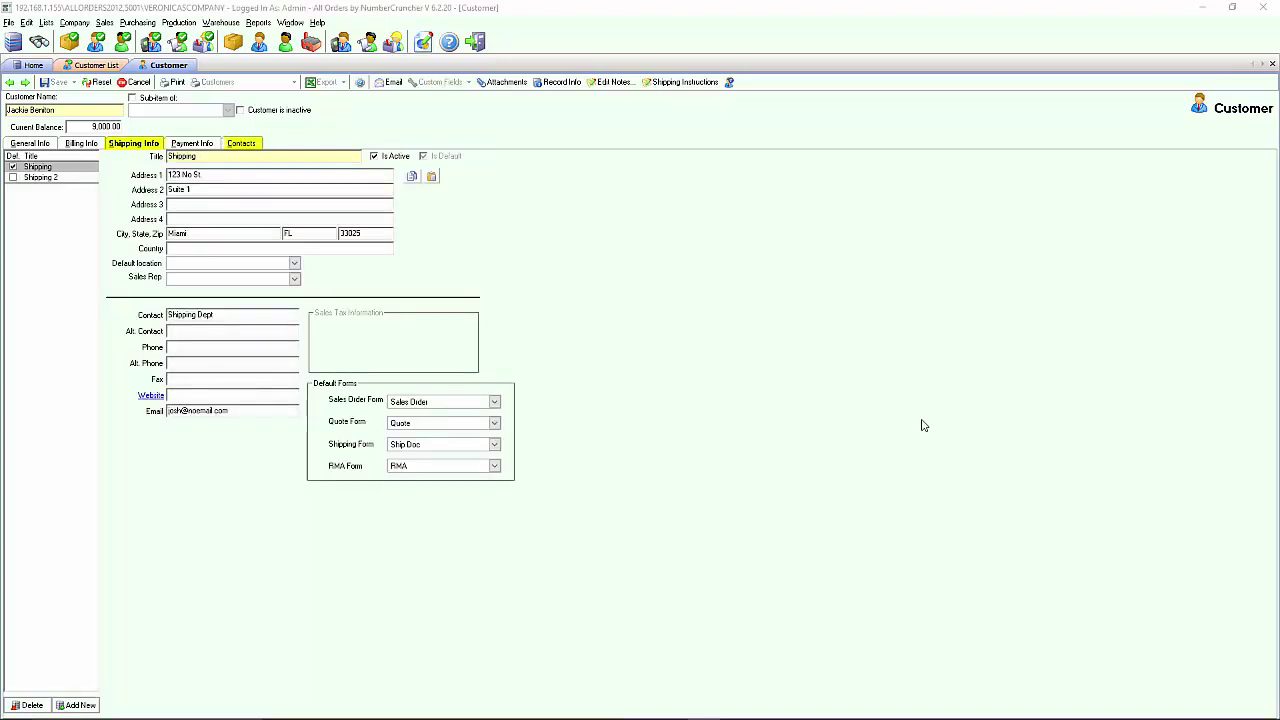
{"action": "left_click", "coordinate": [243, 150]}
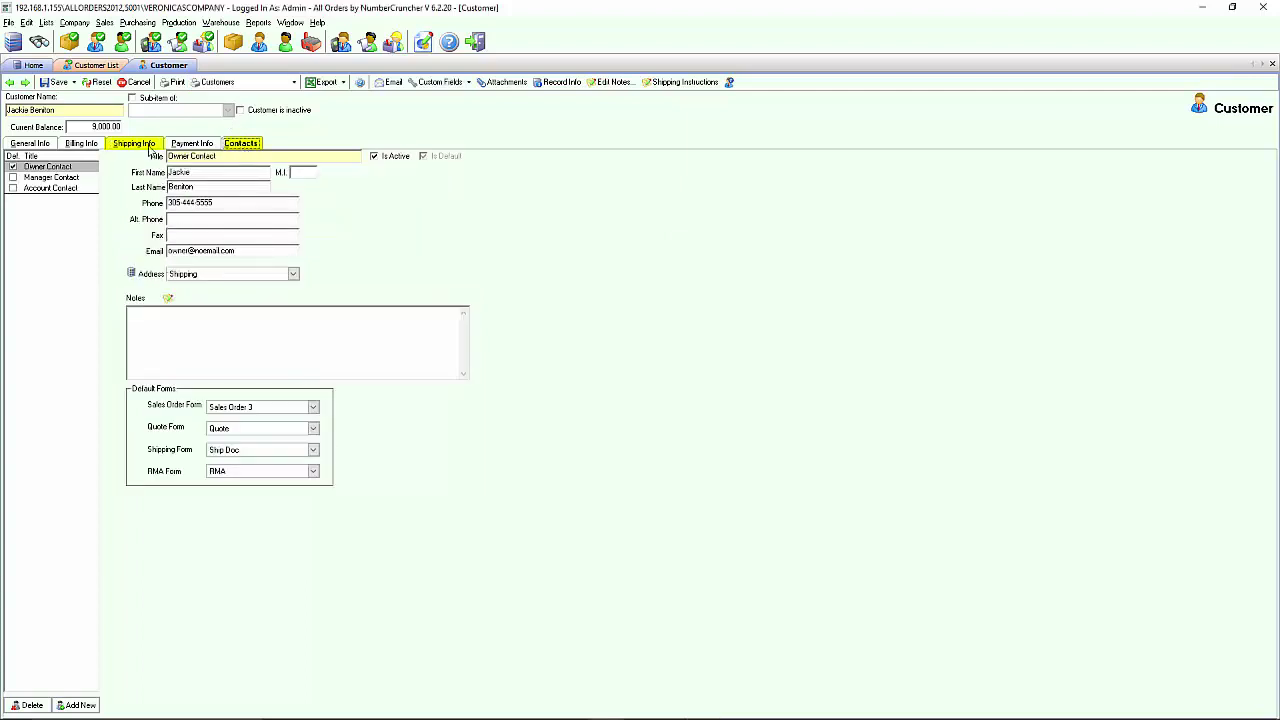
{"action": "left_click", "coordinate": [148, 146]}
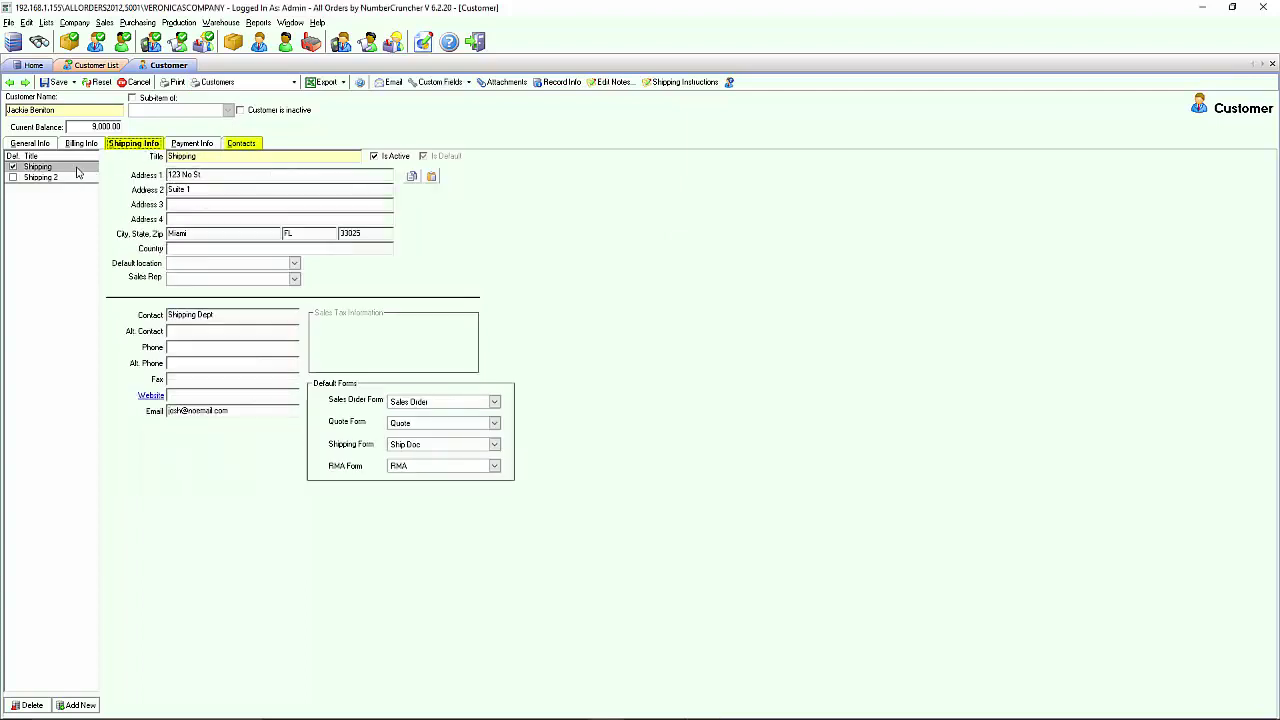
{"action": "left_click", "coordinate": [240, 146]}
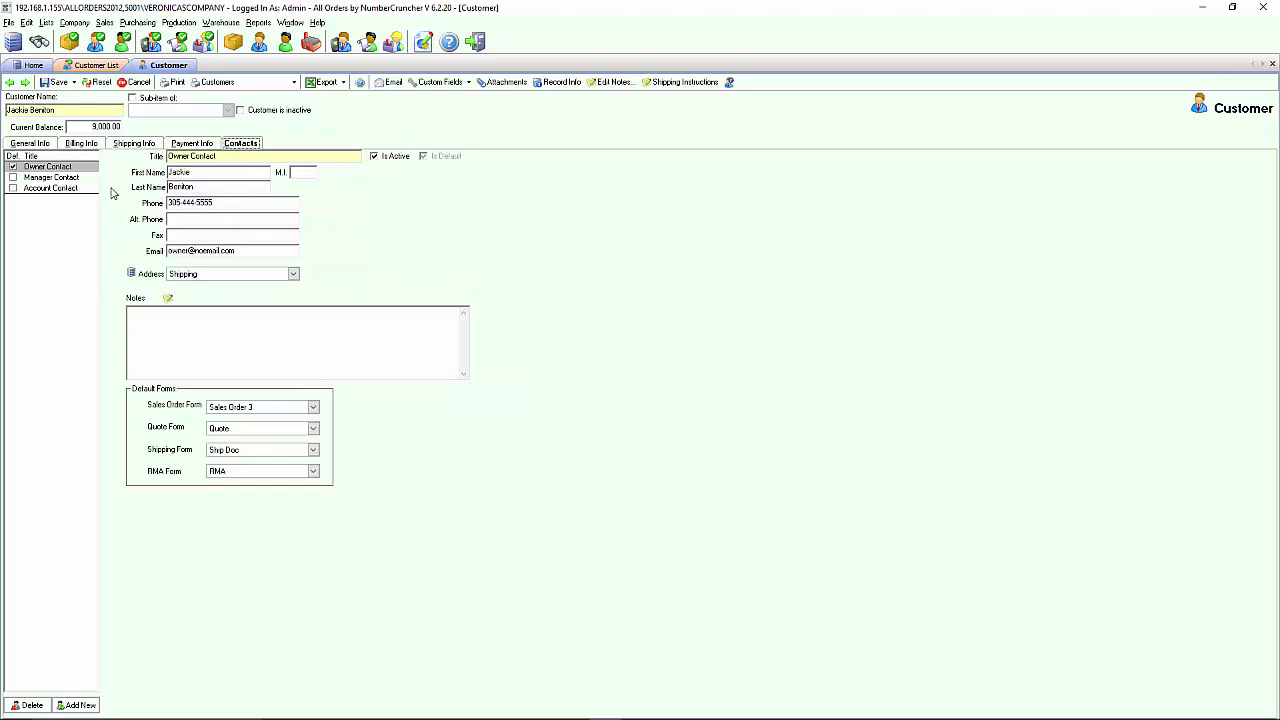
{"action": "left_click", "coordinate": [132, 147]}
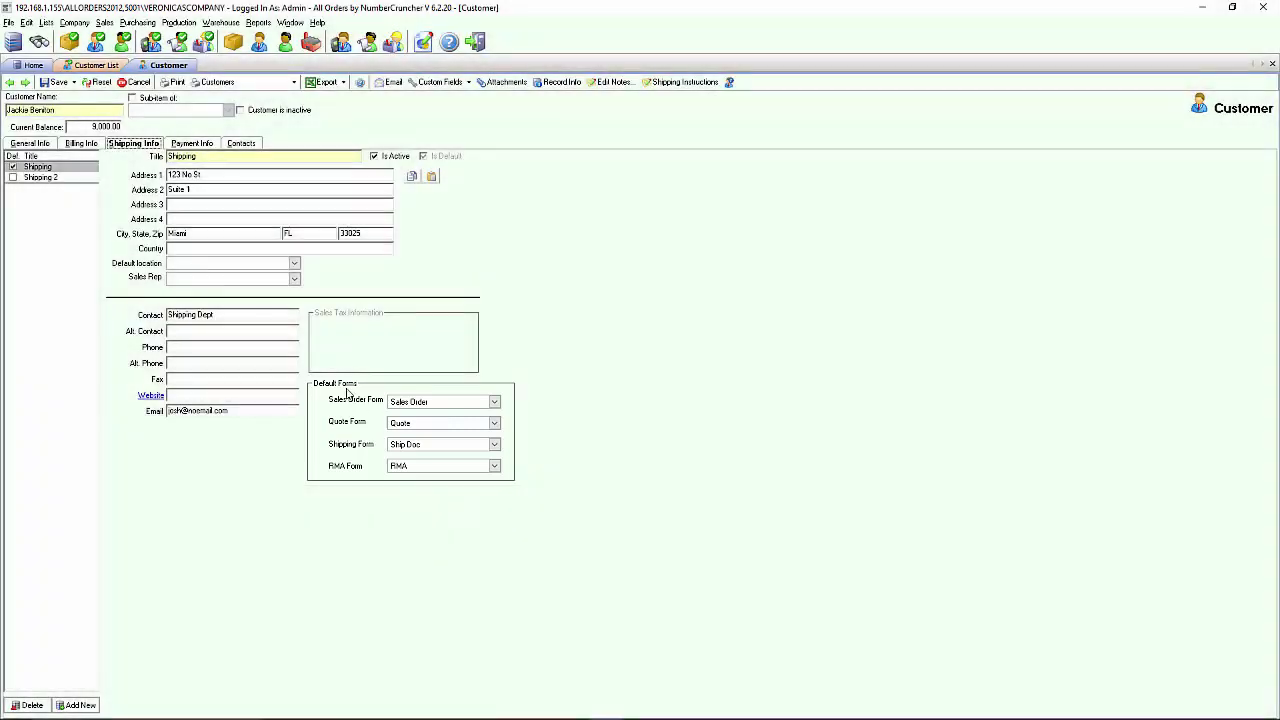
{"action": "left_click", "coordinate": [240, 146]}
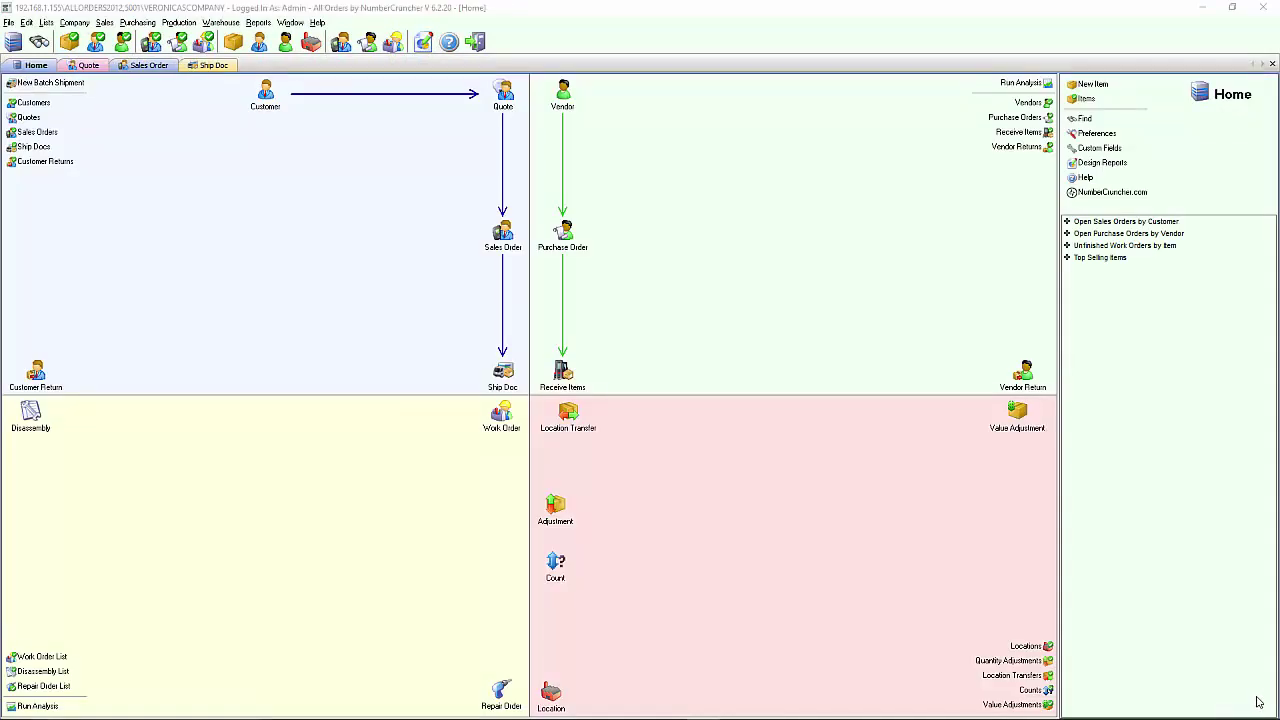
Check the Quote, then switch to the five-line Sales Order totalling 10,188.00
{"action": "left_click", "coordinate": [88, 66]}
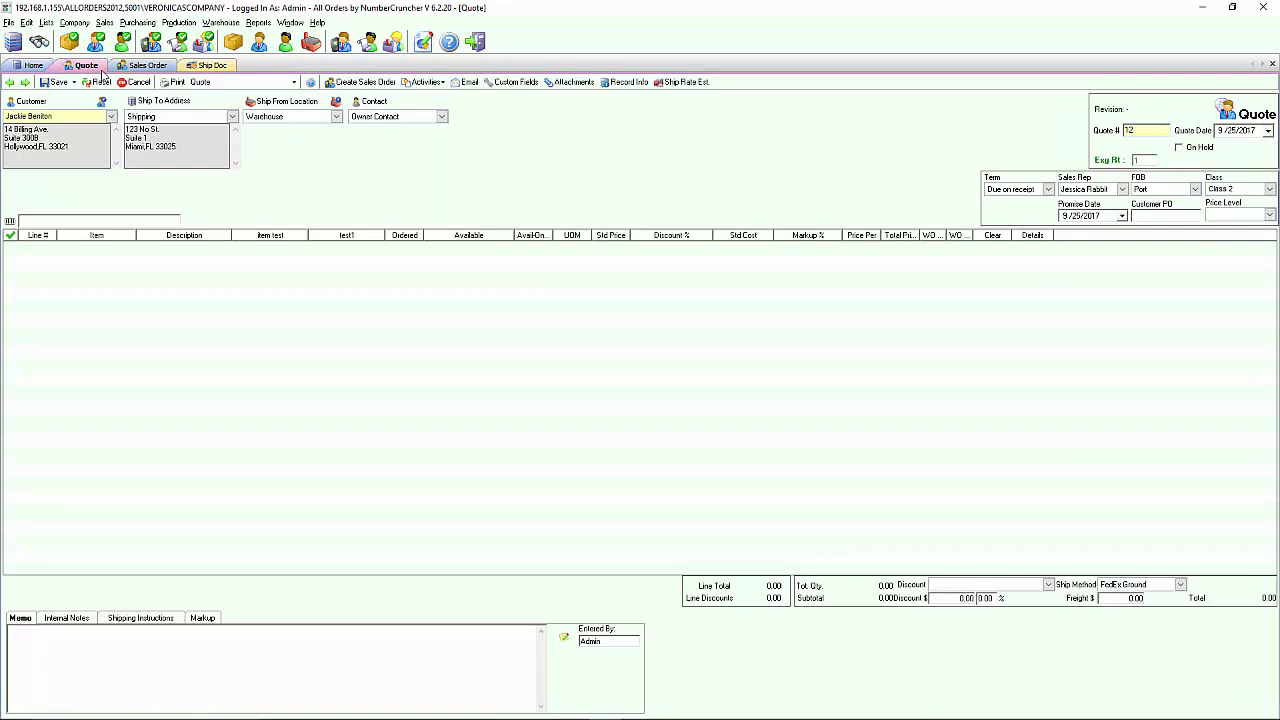
{"action": "left_click", "coordinate": [220, 68]}
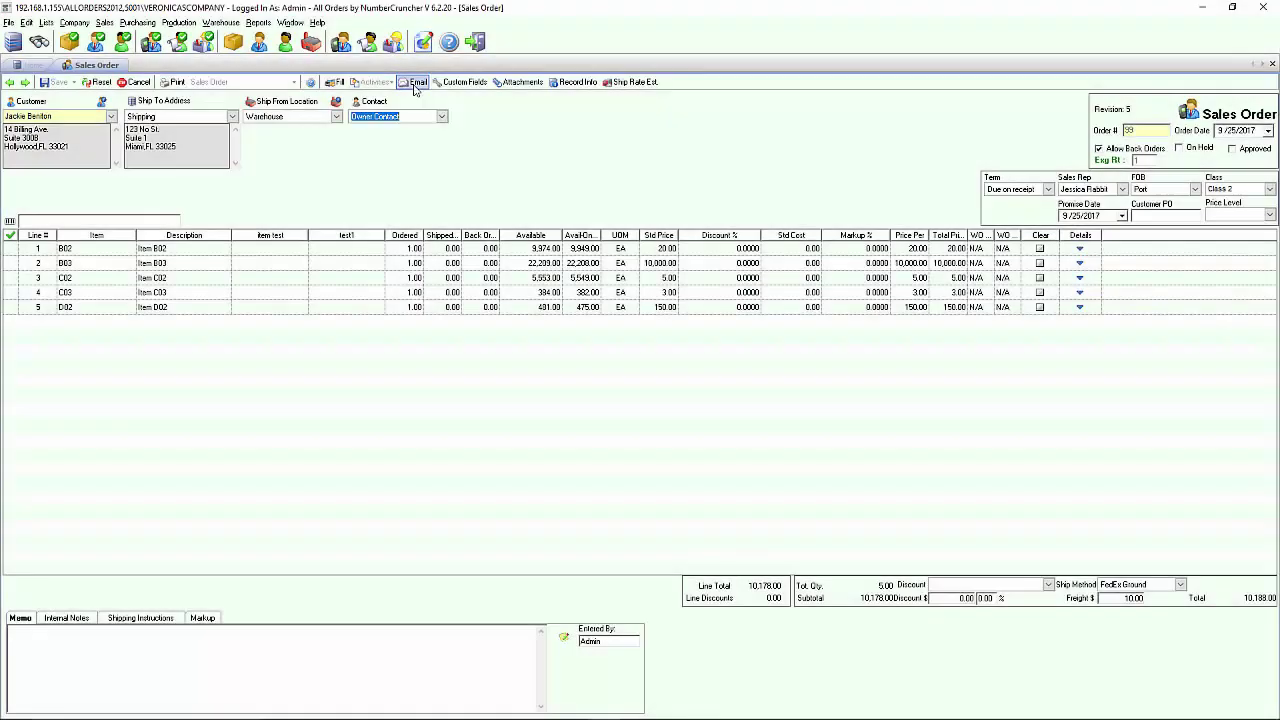
{"action": "left_click", "coordinate": [415, 83]}
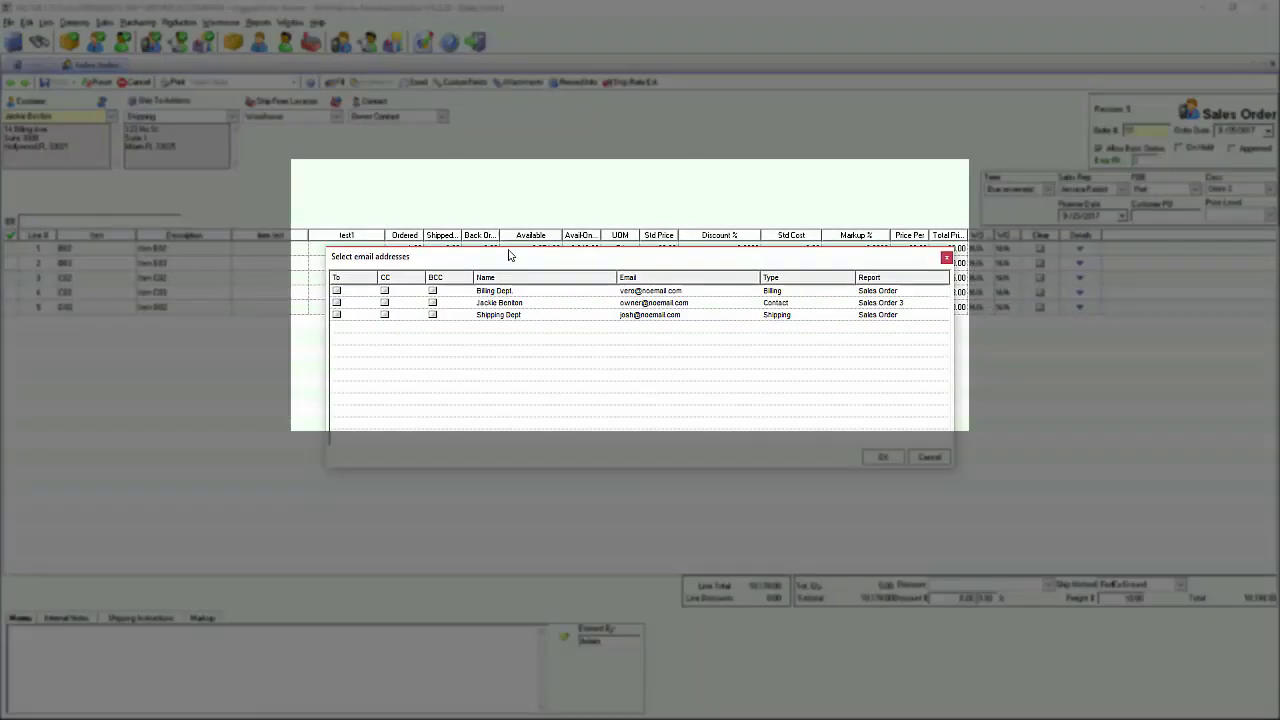
{"action": "left_click_drag", "start_coordinate": [509, 258], "coordinate": [504, 193]}
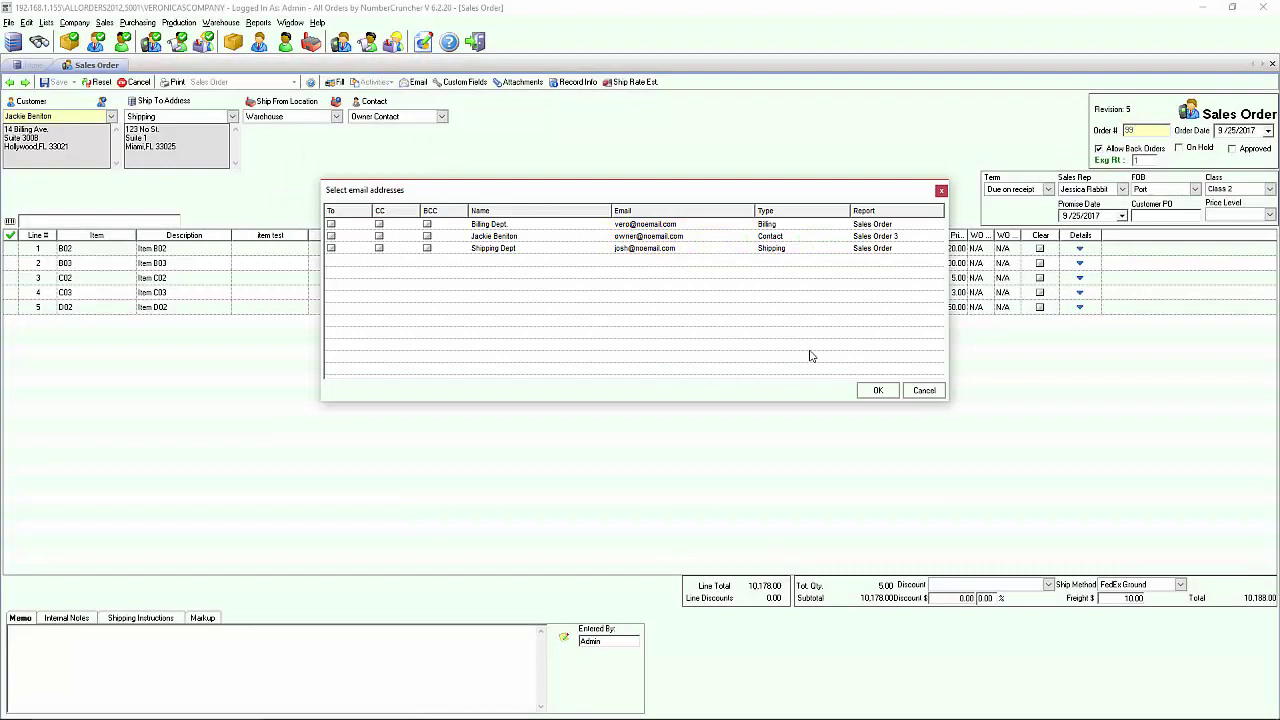
{"action": "left_click", "coordinate": [923, 391]}
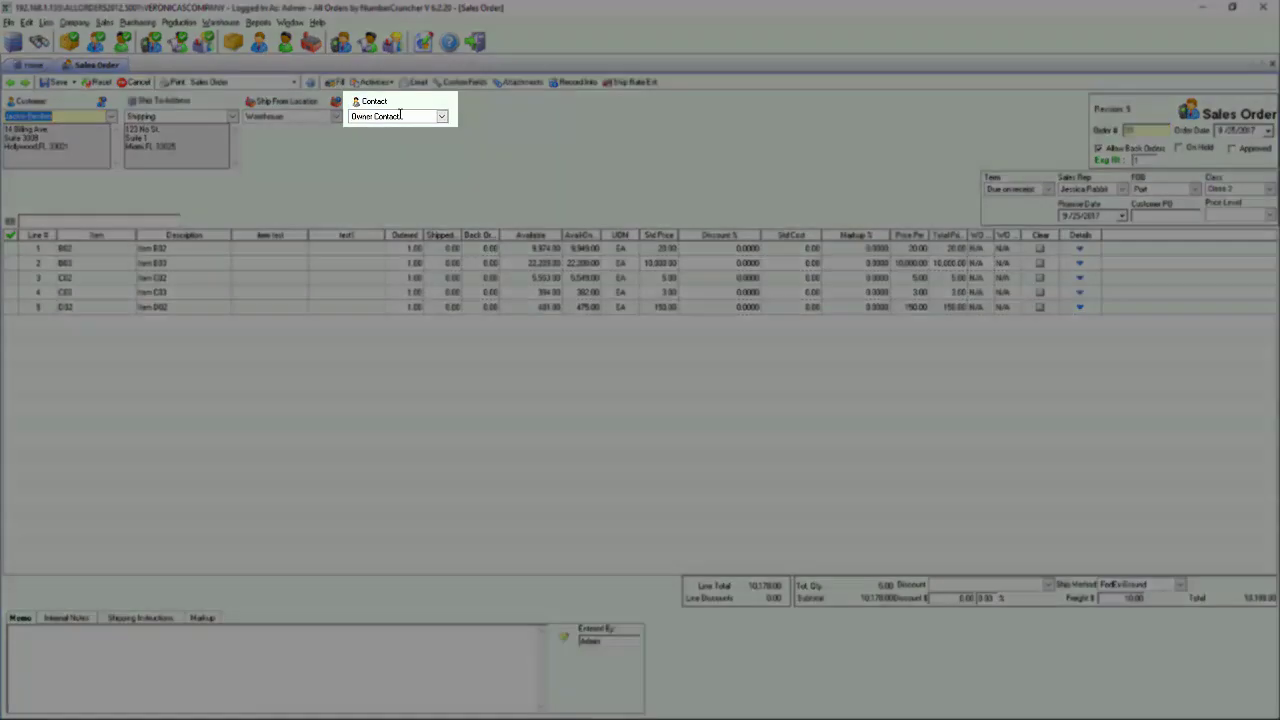
Delete the sales order's contact name and start Email, accepting the credit check
{"action": "left_click", "coordinate": [400, 116]}
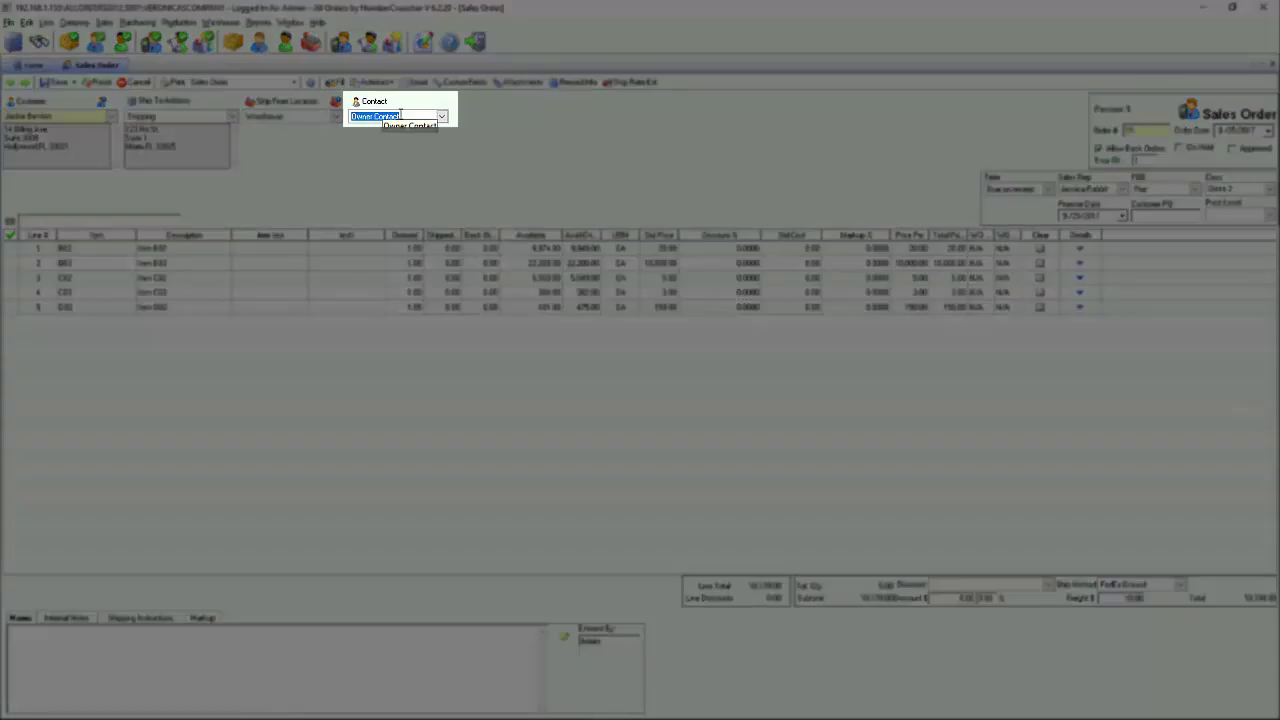
{"action": "key", "text": "BackSpace"}
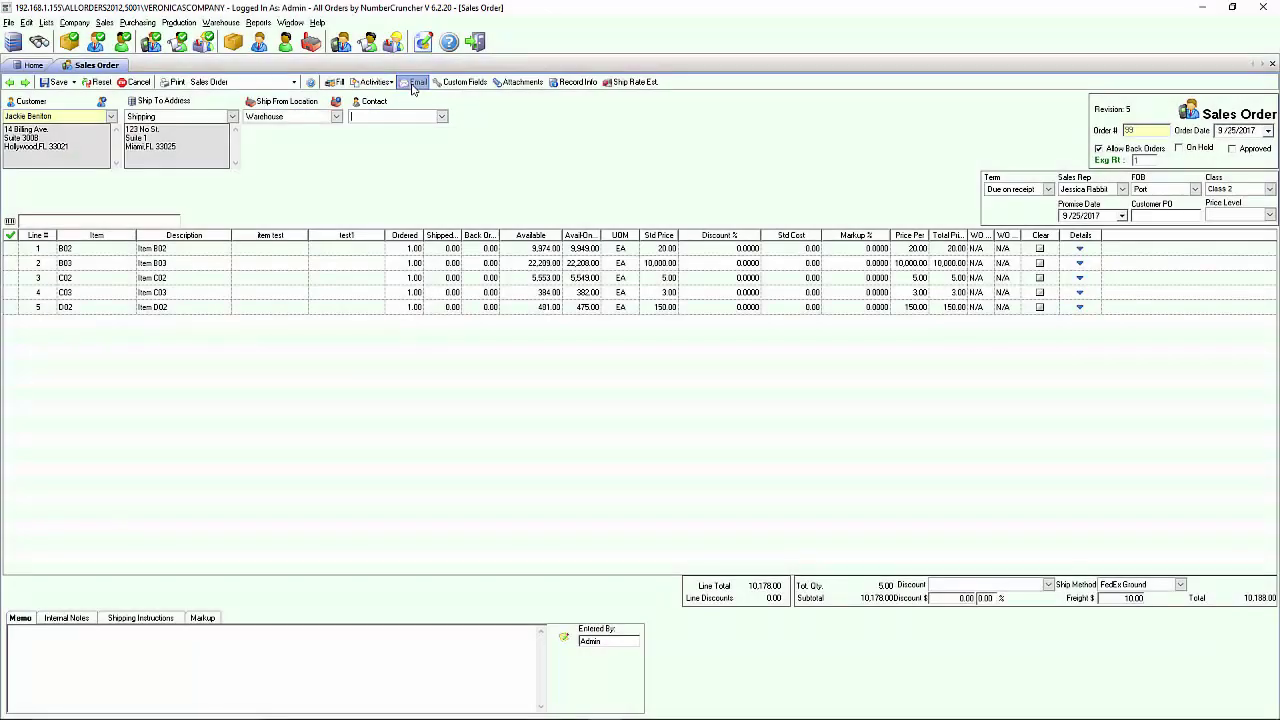
{"action": "left_click", "coordinate": [415, 82]}
{"action": "left_click", "coordinate": [672, 489]}
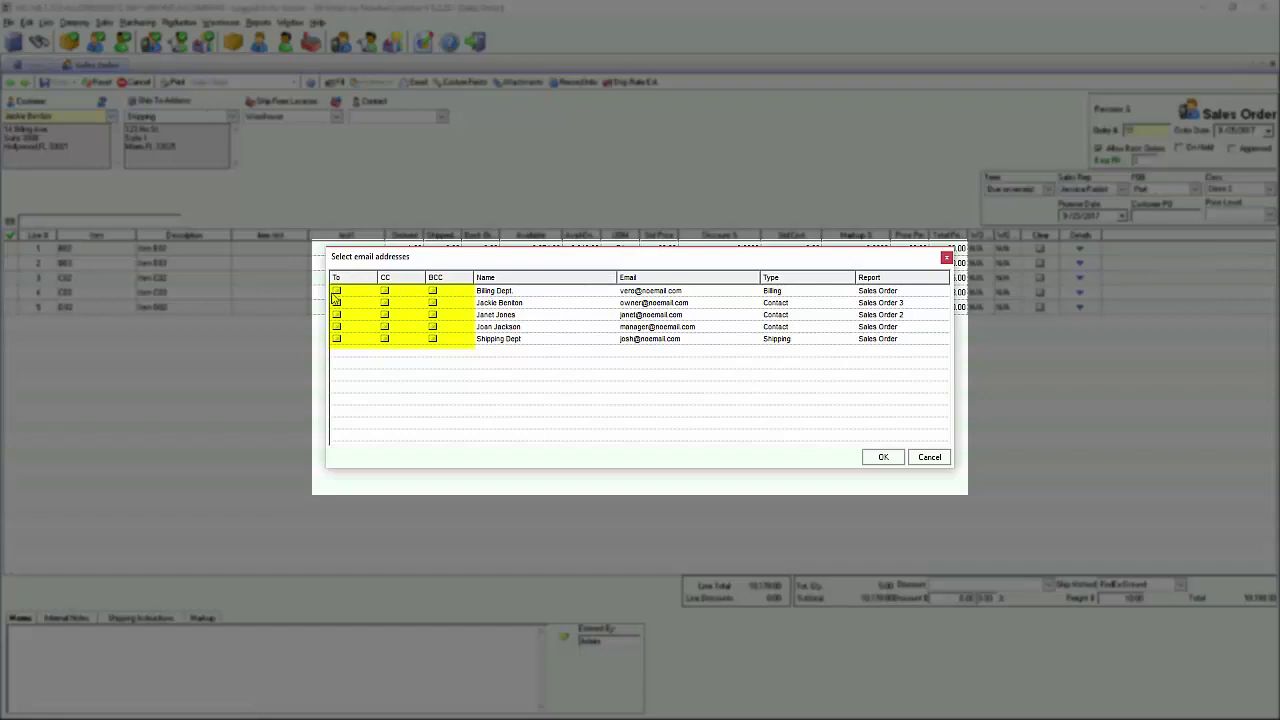
Choose Billing Dept as recipient, adjusting the CC/BCC ticks, and confirm to open Send Email
{"action": "left_click", "coordinate": [384, 302]}
{"action": "left_click", "coordinate": [385, 315]}
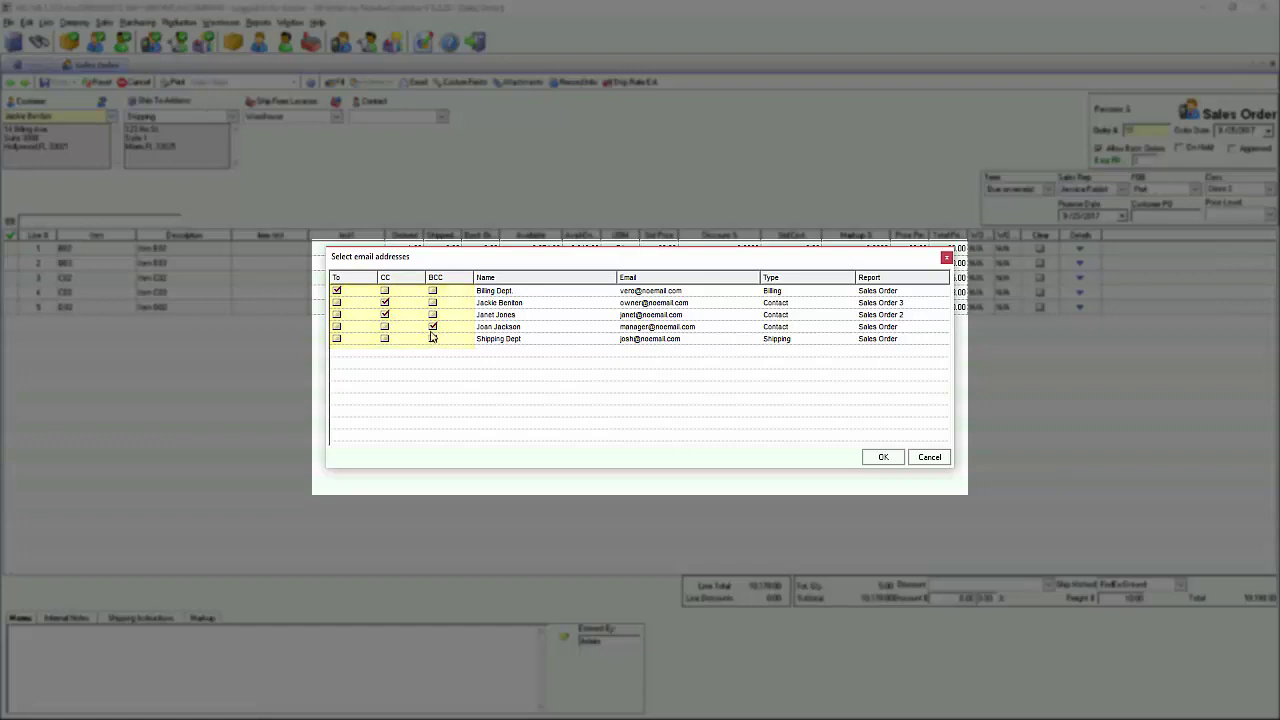
{"action": "left_click", "coordinate": [385, 315]}
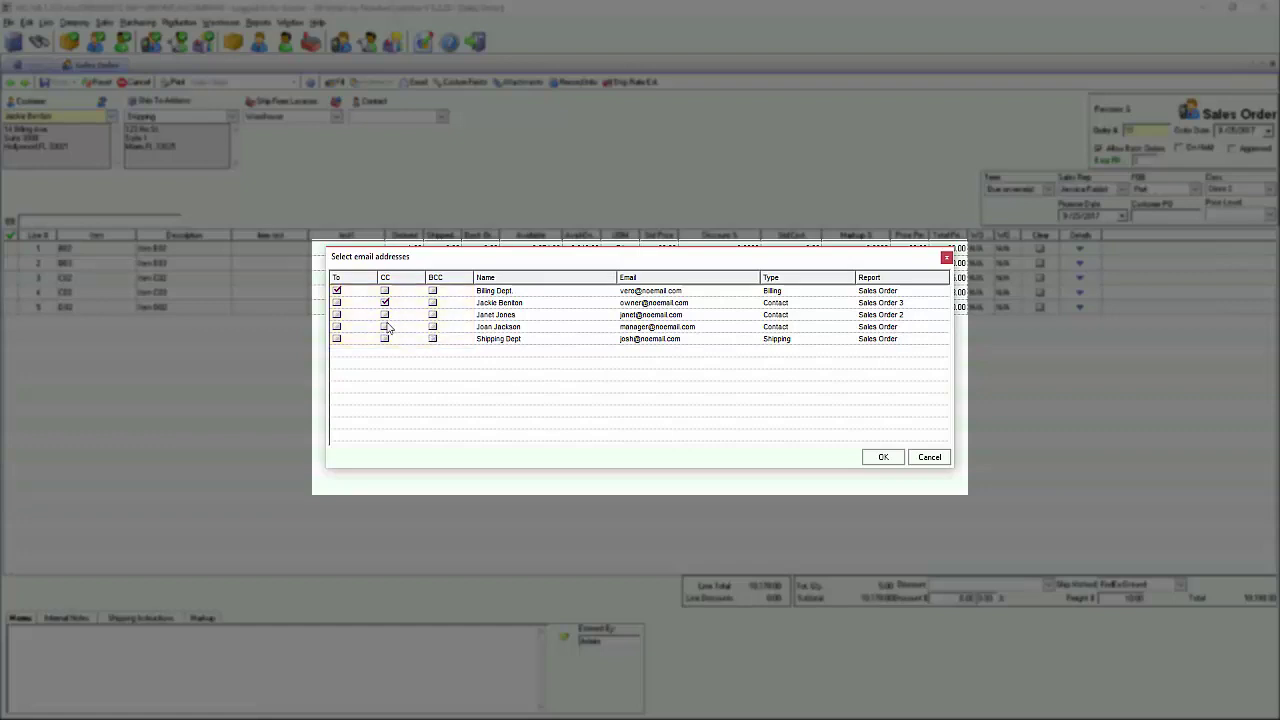
{"action": "left_click", "coordinate": [384, 302]}
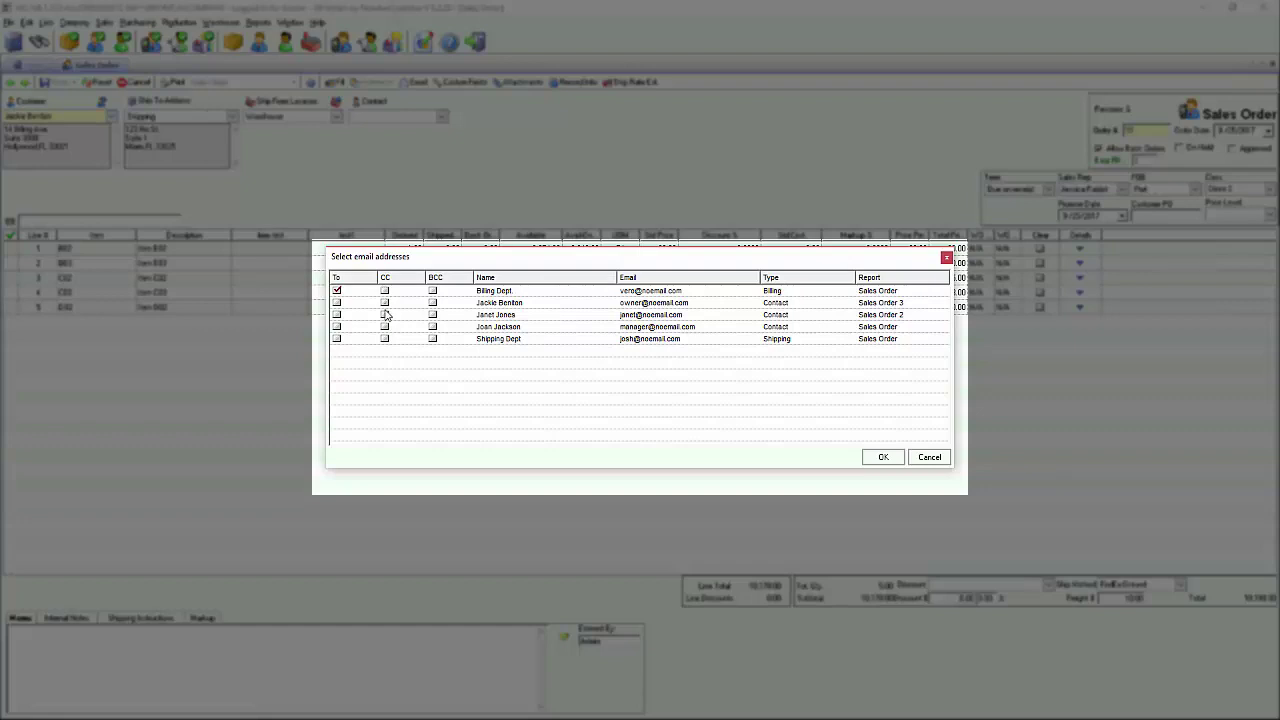
{"action": "left_click", "coordinate": [385, 315]}
{"action": "left_click", "coordinate": [432, 302]}
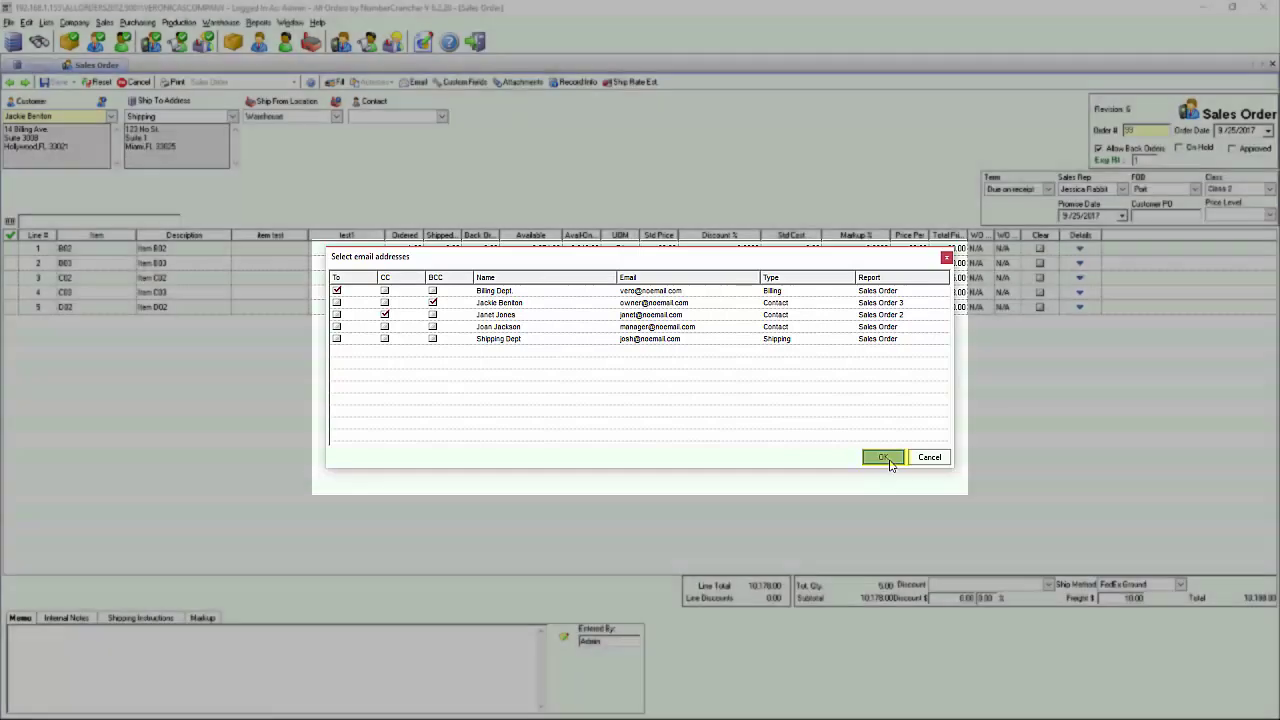
{"action": "left_click", "coordinate": [884, 457]}
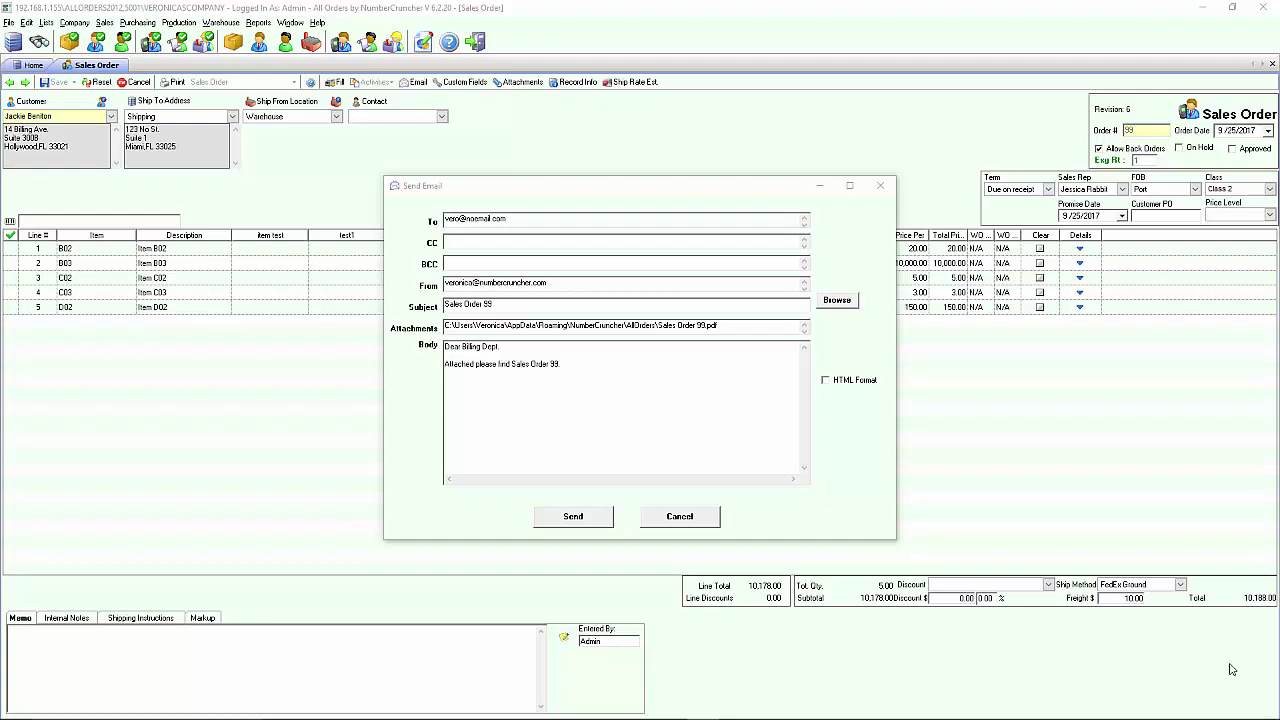
Send the Sales Order 99 email with its PDF to Billing Dept
{"action": "left_click", "coordinate": [596, 520]}
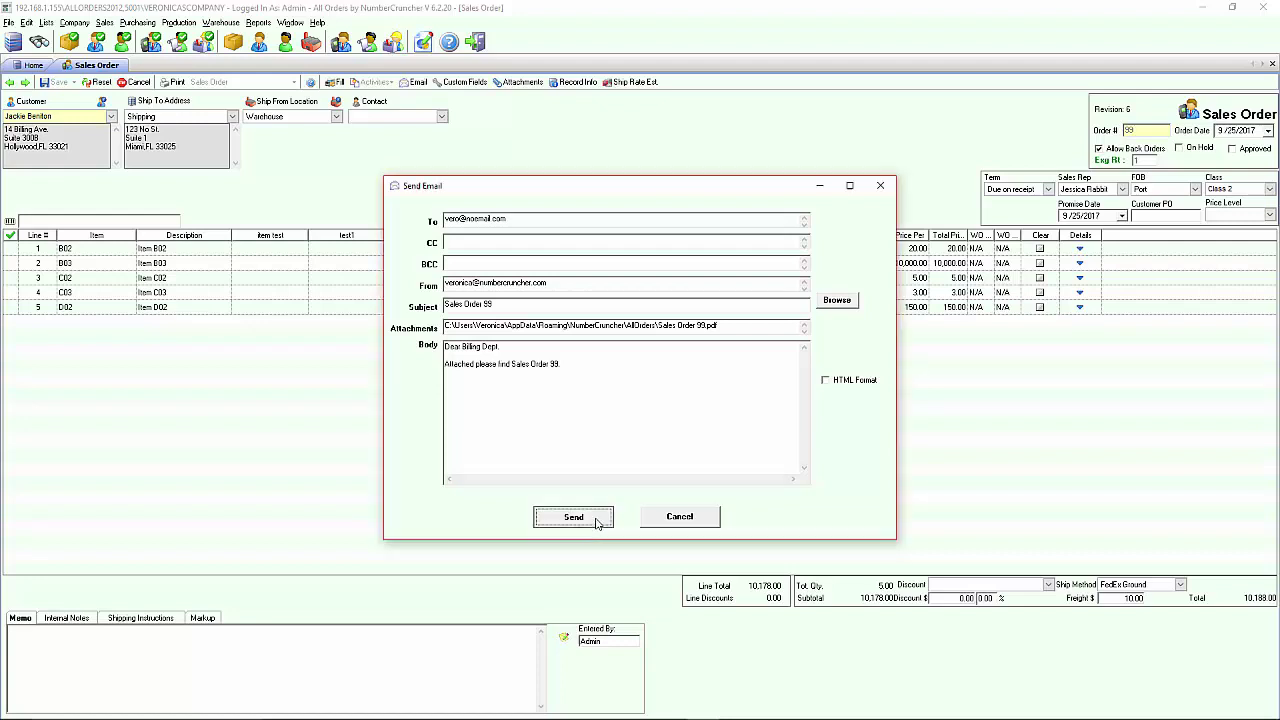